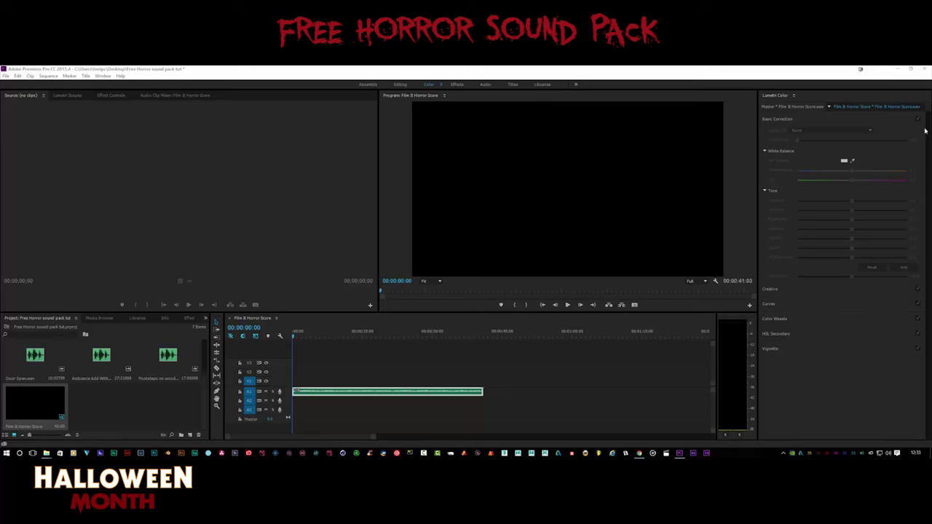
Step: Scroll the Project panel and switch Premiere Pro to the Editing workspace
{"action": "left_click_drag", "start_coordinate": [206, 393], "coordinate": [204, 364]}
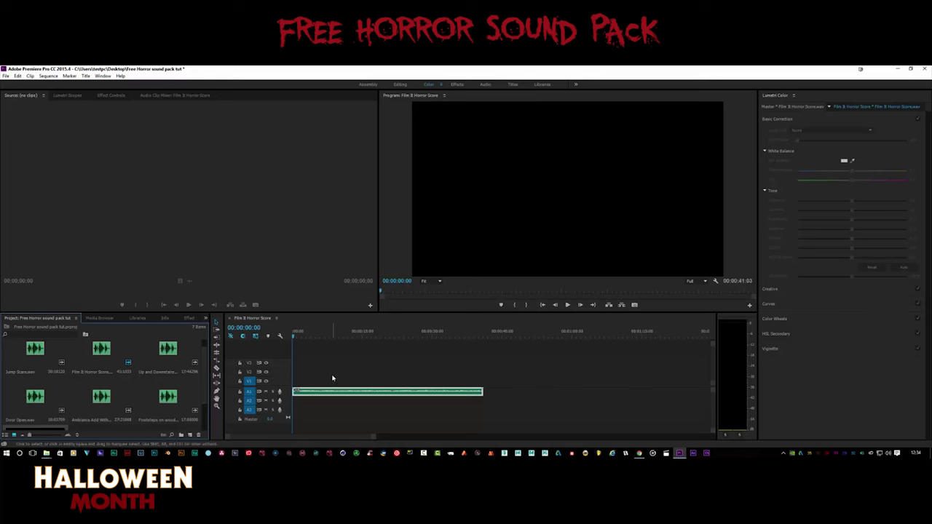
{"action": "left_click", "coordinate": [399, 84]}
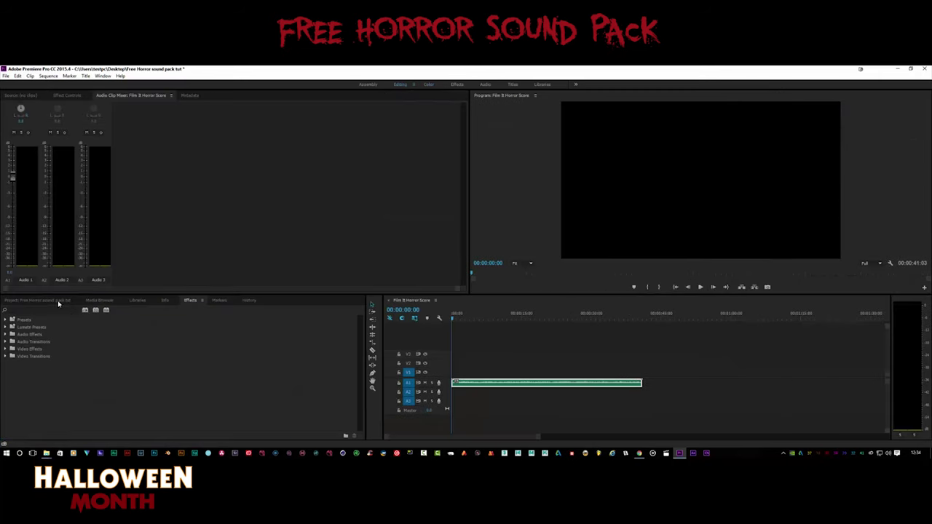
Step: Show the project's sound clips and play the horror score's opening, stopping near 4 seconds
{"action": "left_click", "coordinate": [58, 301]}
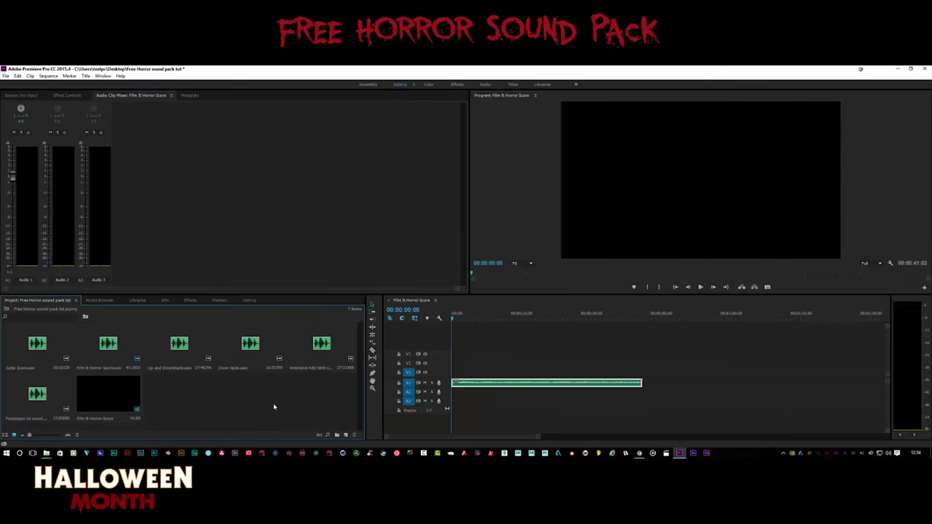
{"action": "left_click", "coordinate": [699, 288]}
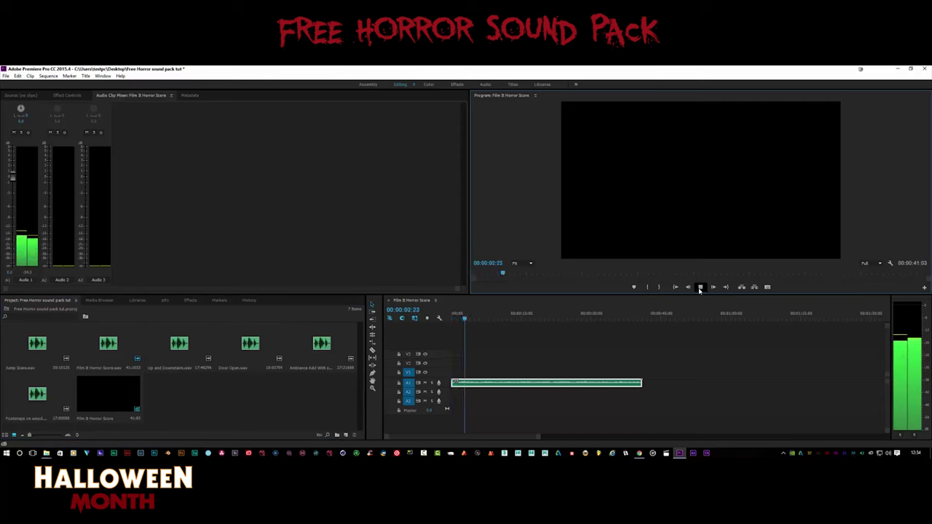
{"action": "left_click", "coordinate": [699, 288]}
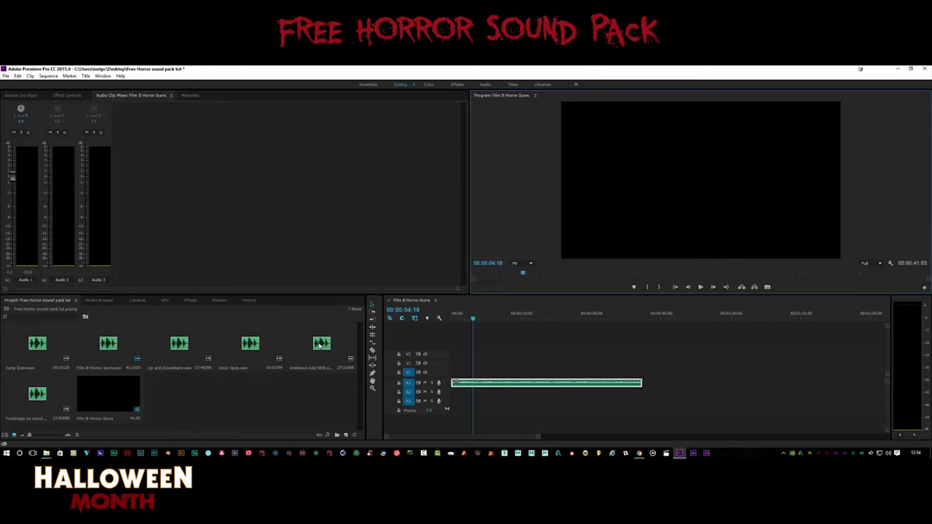
Step: Preview the Ambiance Add With score clip in the Source monitor
{"action": "double_click", "coordinate": [323, 347]}
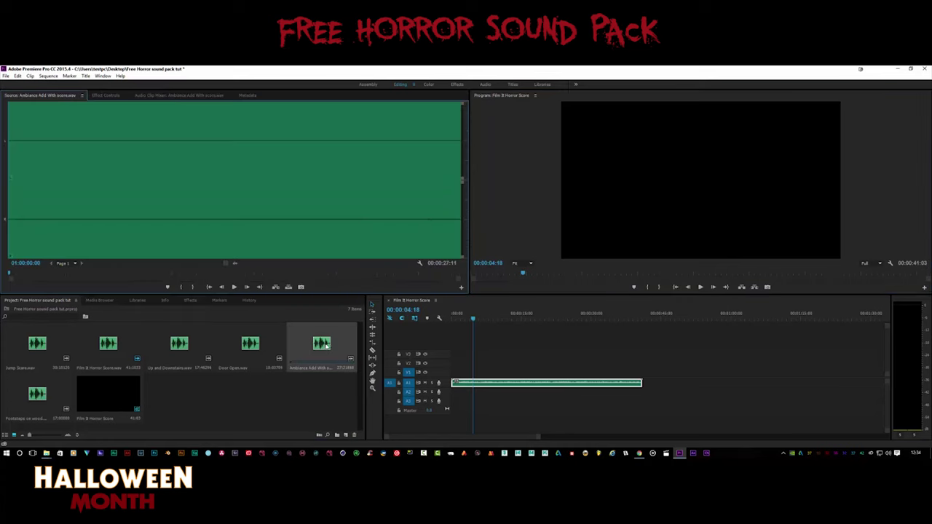
{"action": "left_click", "coordinate": [234, 287]}
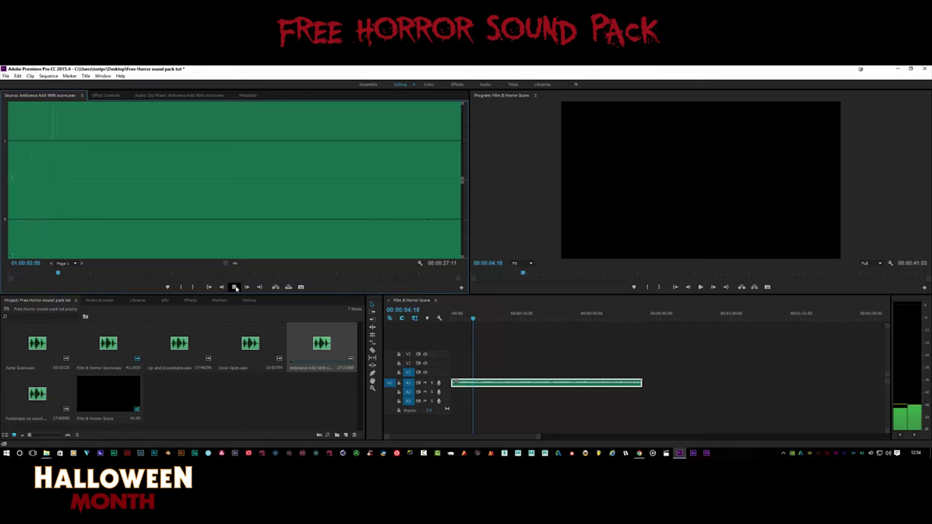
{"action": "left_click", "coordinate": [234, 288]}
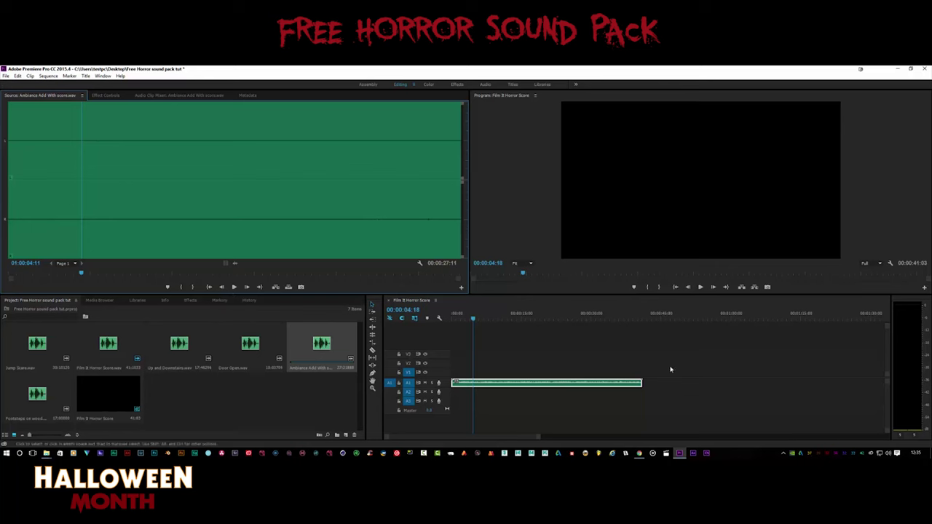
Step: Place the ambiance clip on track A2 and play the sequence to about 11 seconds
{"action": "left_click_drag", "start_coordinate": [321, 348], "coordinate": [452, 391]}
{"action": "left_click", "coordinate": [699, 287]}
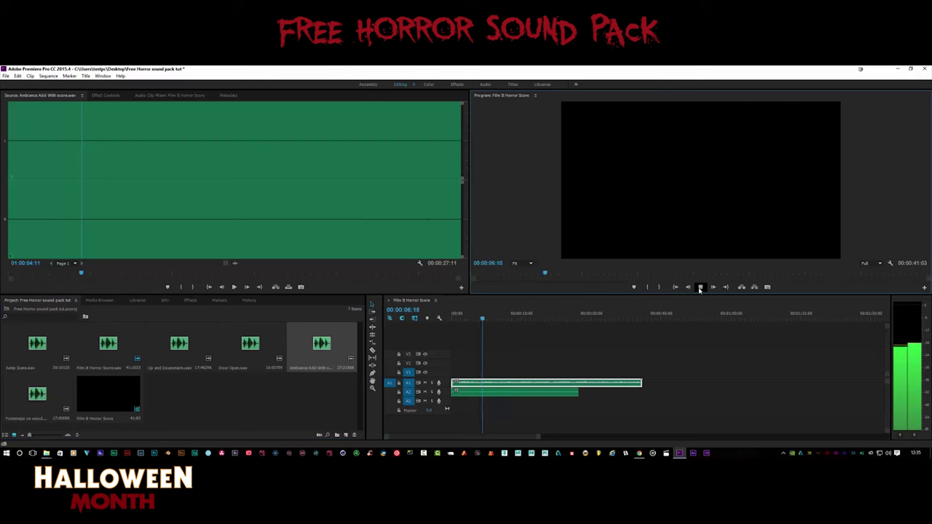
{"action": "left_click", "coordinate": [699, 288]}
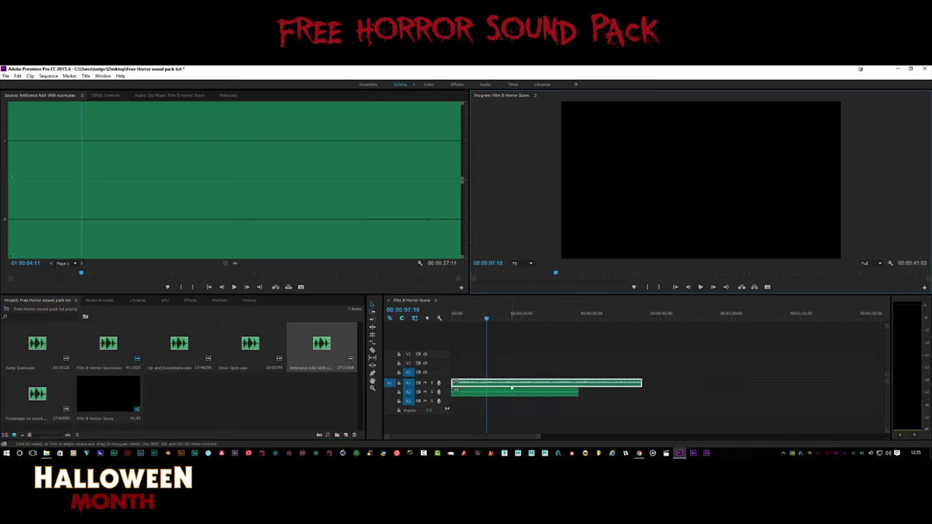
{"action": "left_click", "coordinate": [700, 288]}
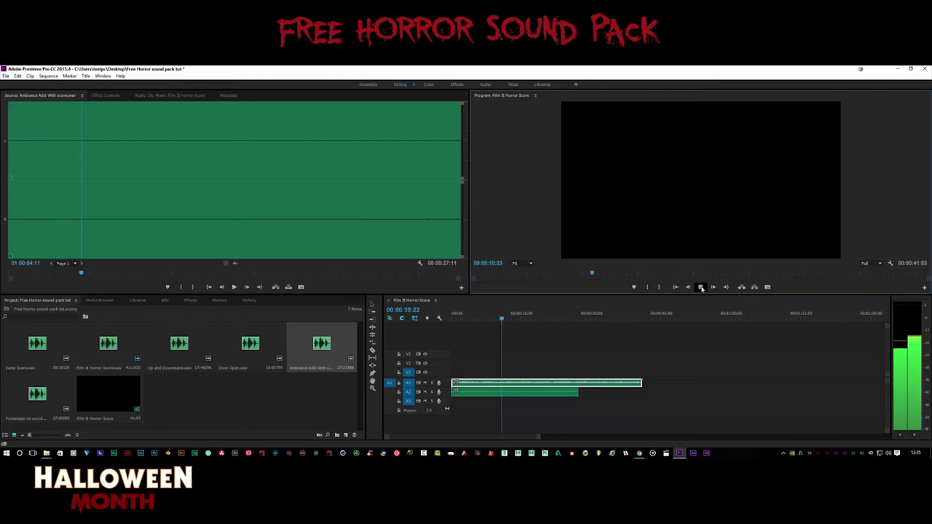
{"action": "left_click", "coordinate": [700, 288]}
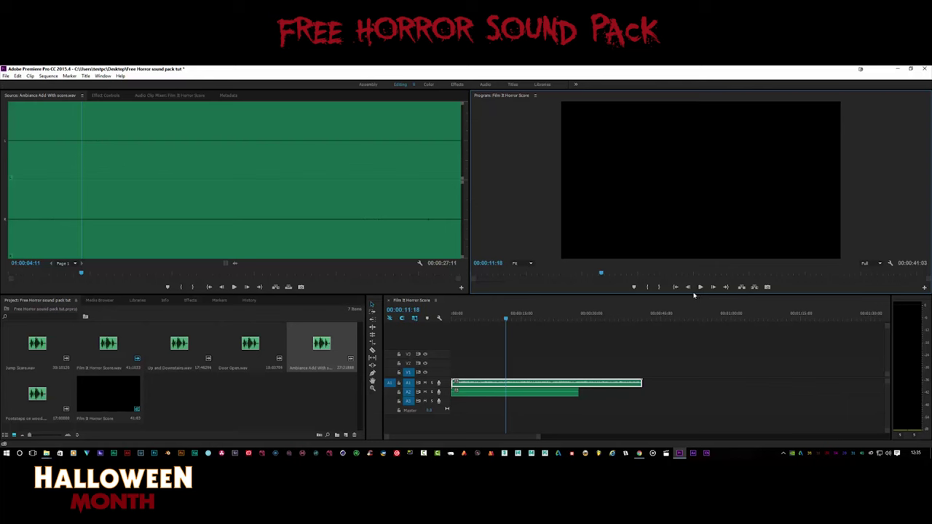
Step: Preview Jump Scare.wav in the Source monitor, then select the Up and Downstairs sound
{"action": "left_click", "coordinate": [34, 345]}
{"action": "double_click", "coordinate": [34, 345]}
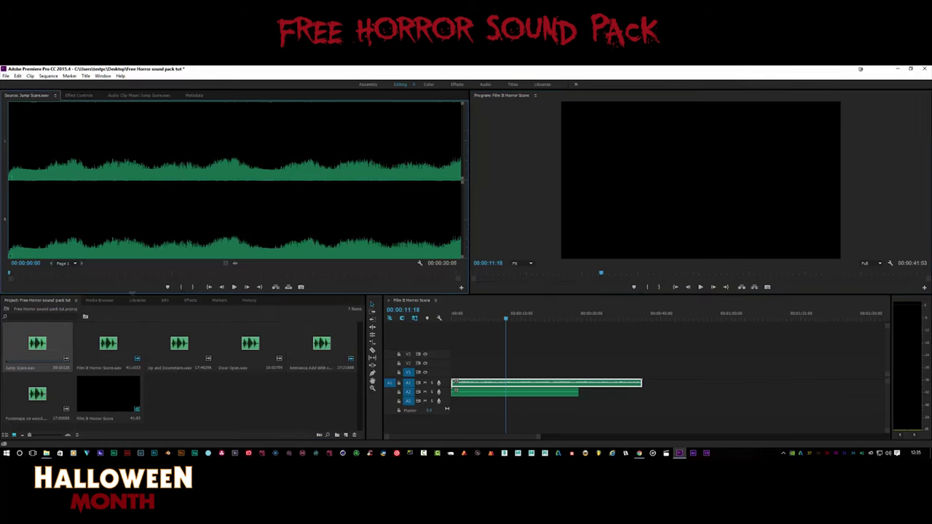
{"action": "left_click", "coordinate": [233, 287]}
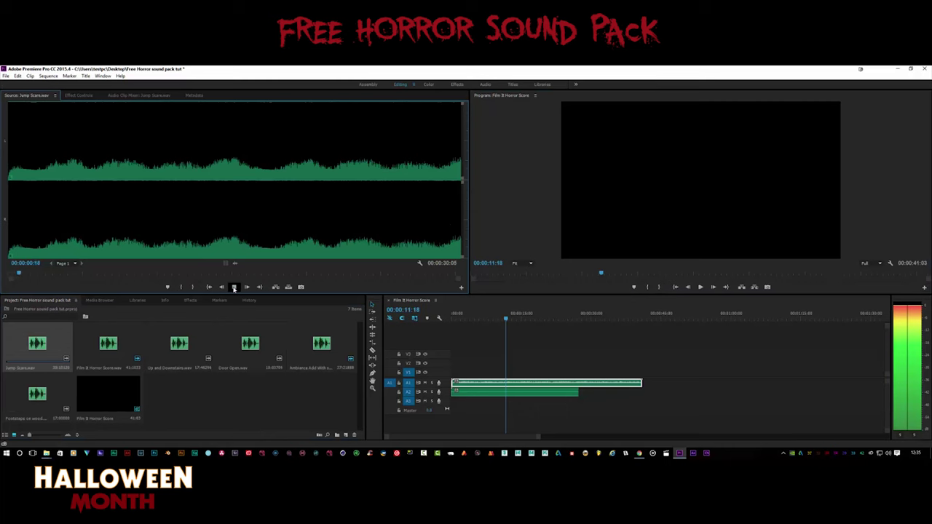
{"action": "left_click", "coordinate": [234, 287]}
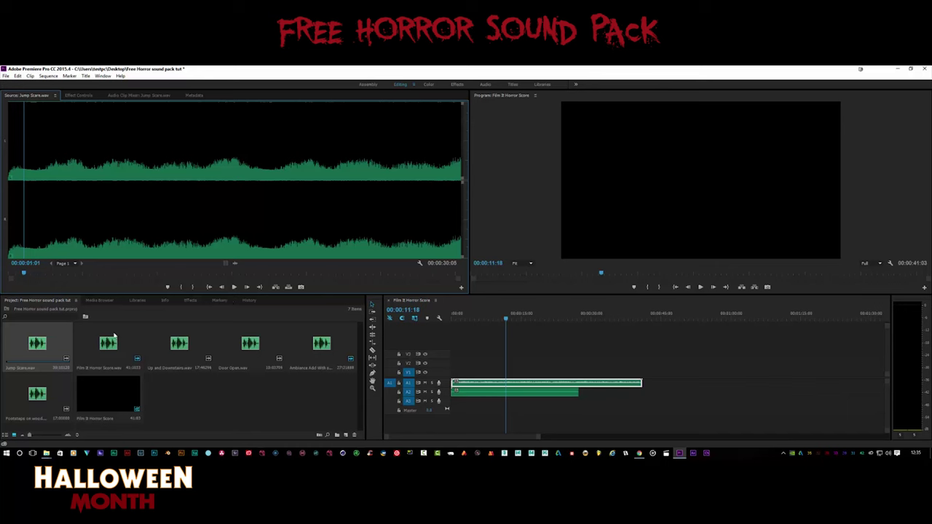
{"action": "left_click", "coordinate": [177, 348]}
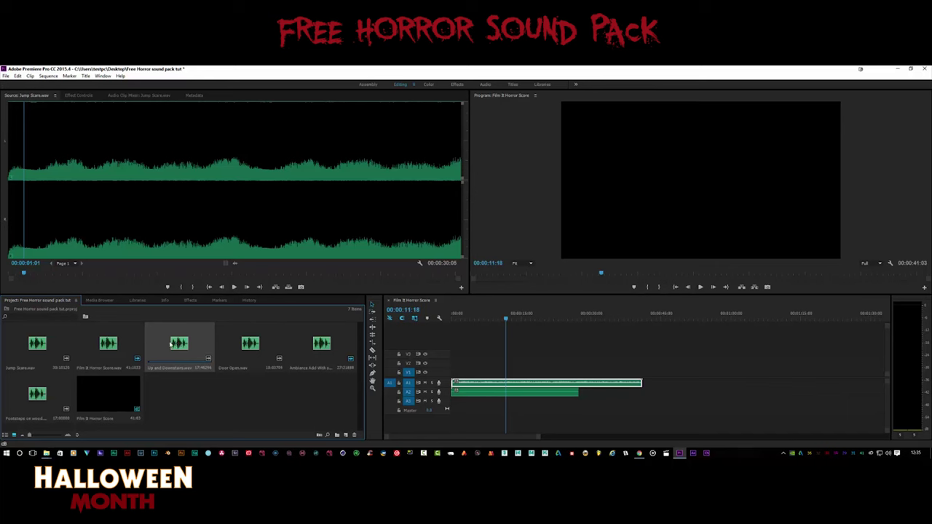
Step: Place Up and Downstairs on track A3, play it back, and shift it earlier in the sequence
{"action": "left_click_drag", "start_coordinate": [202, 340], "coordinate": [509, 406]}
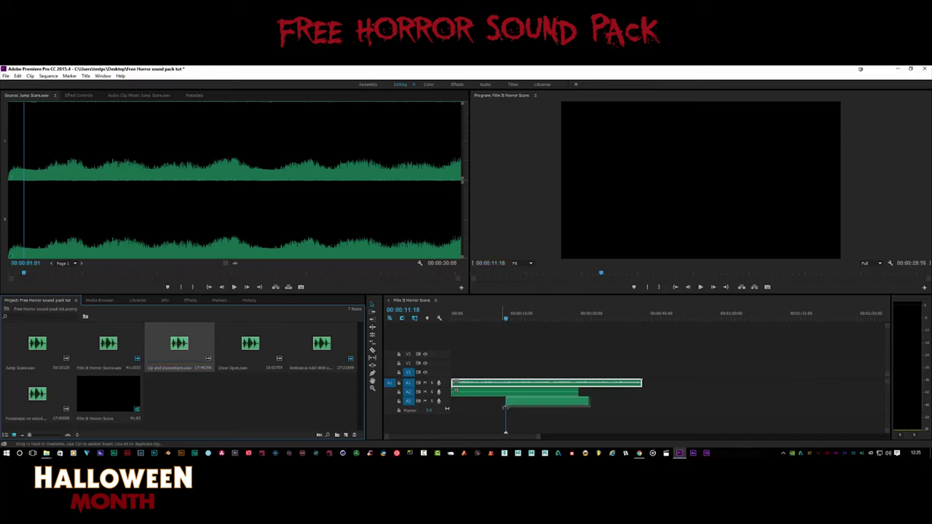
{"action": "left_click", "coordinate": [700, 287]}
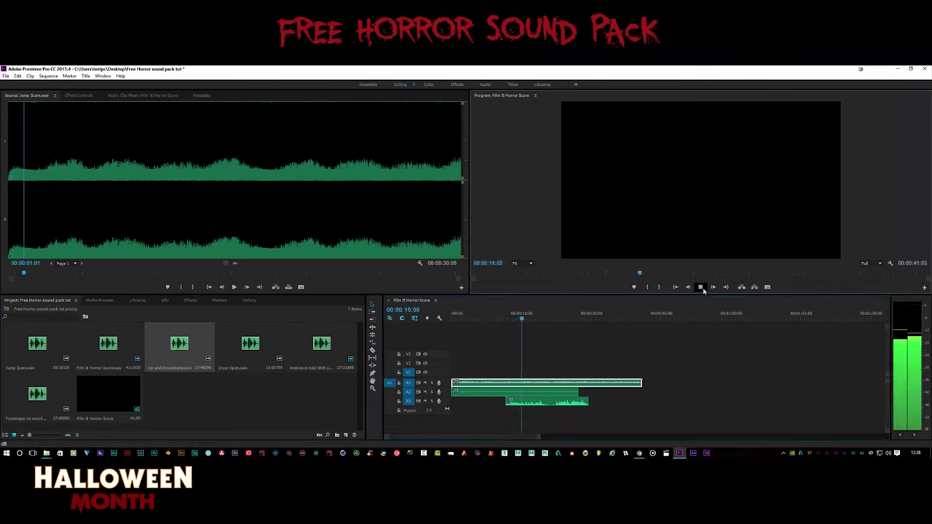
{"action": "left_click", "coordinate": [700, 286]}
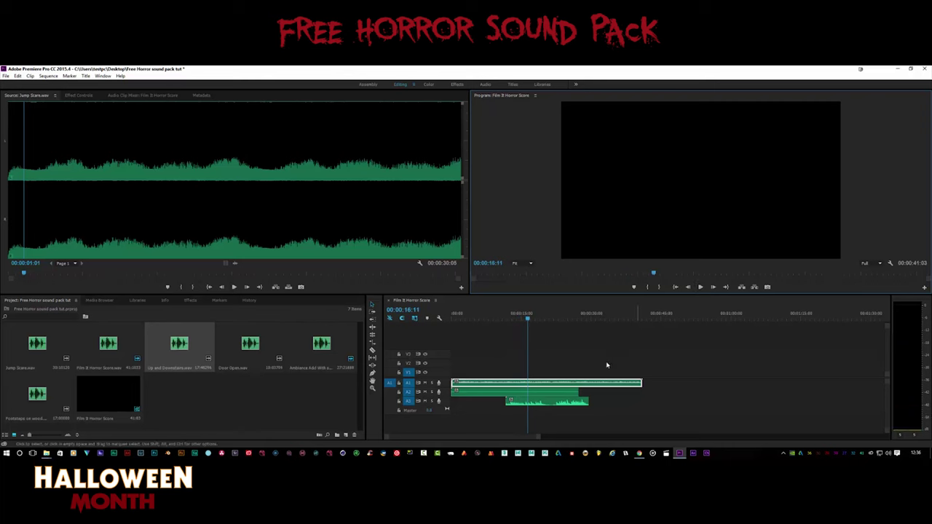
{"action": "left_click", "coordinate": [559, 403]}
{"action": "left_click_drag", "start_coordinate": [559, 402], "coordinate": [526, 403]}
{"action": "left_click_drag", "start_coordinate": [523, 320], "coordinate": [501, 320]}
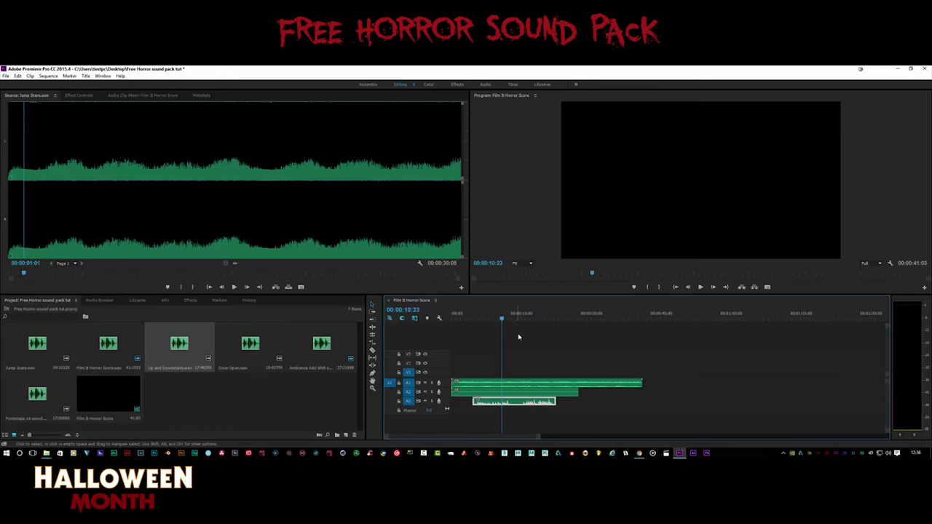
{"action": "left_click", "coordinate": [247, 353]}
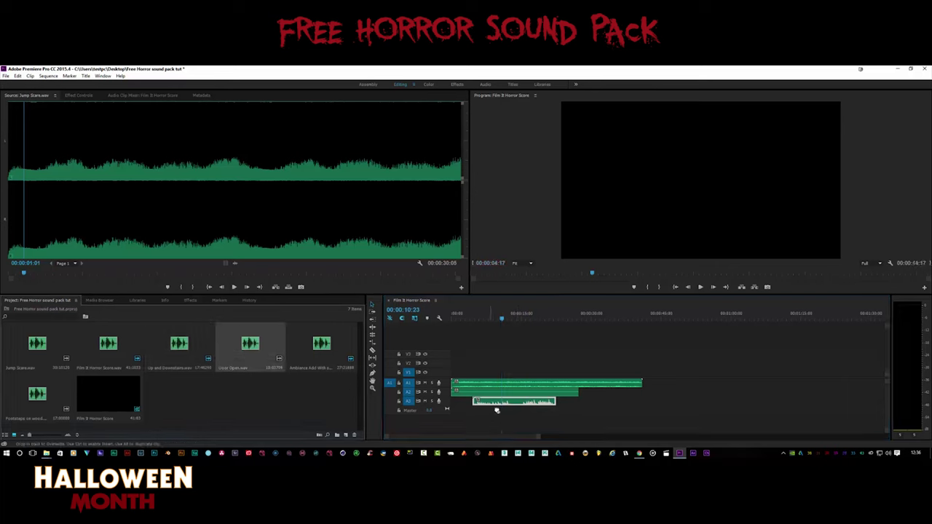
Step: Add new audio tracks to the sequence through the track headers' Add Tracks option
{"action": "key", "text": "o"}
{"action": "left_click_drag", "start_coordinate": [503, 400], "coordinate": [502, 408]}
{"action": "right_click", "coordinate": [416, 339]}
{"action": "left_click", "coordinate": [438, 377]}
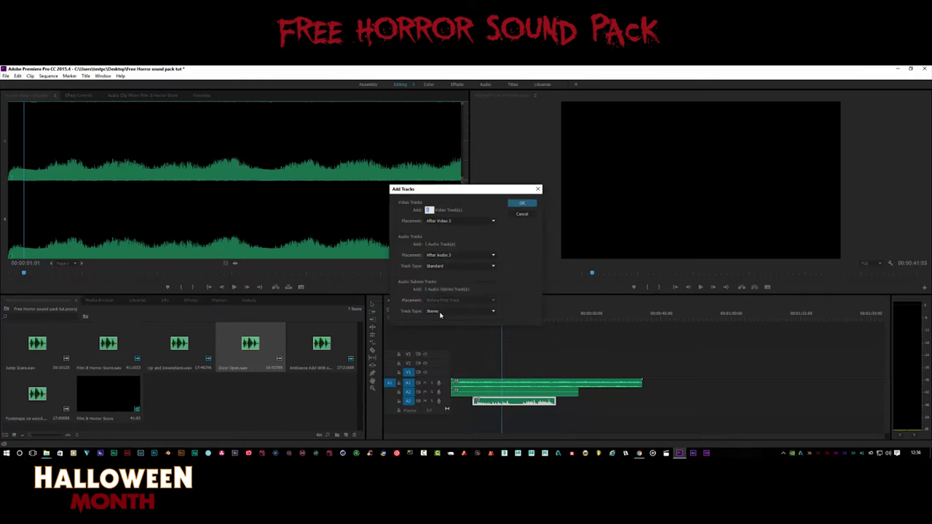
{"action": "key", "text": "Return"}
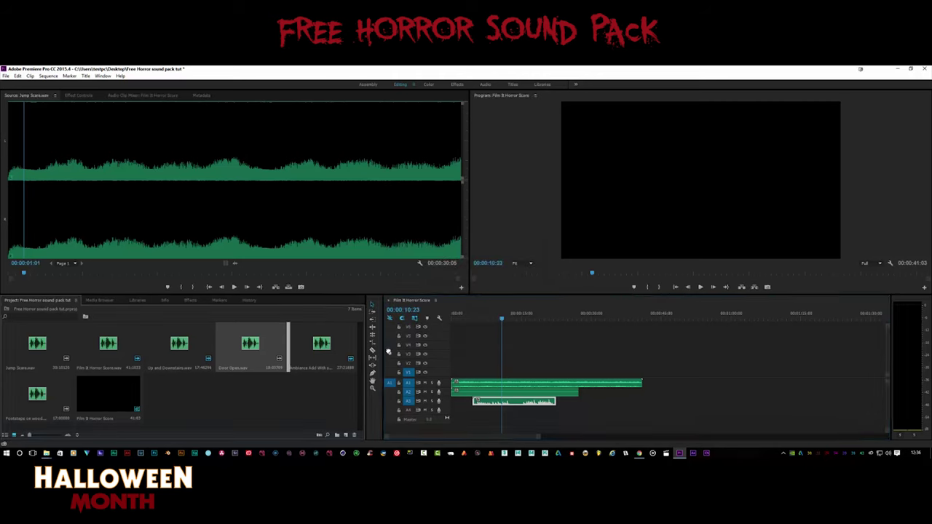
Step: Place Door Open.wav on track A4 at the playhead and play to about 18 seconds
{"action": "left_click_drag", "start_coordinate": [437, 366], "coordinate": [556, 423]}
{"action": "left_click", "coordinate": [700, 287]}
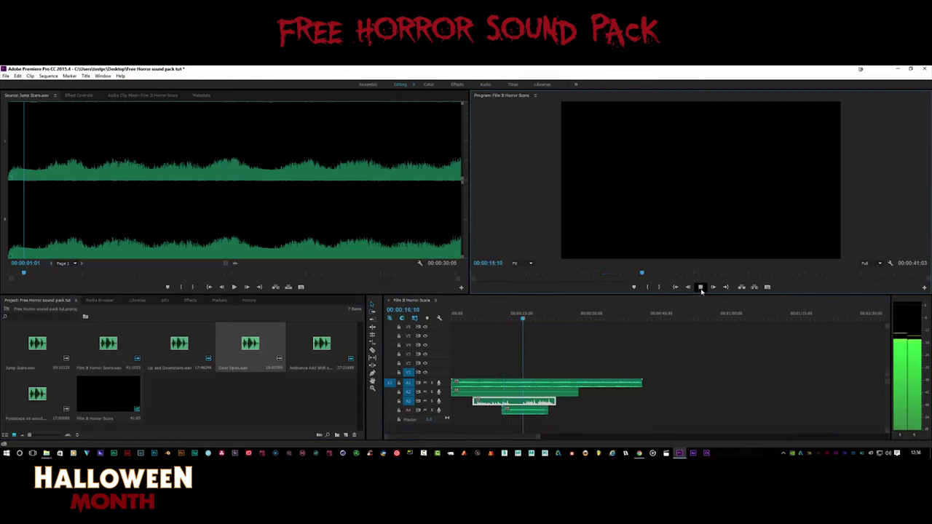
{"action": "left_click", "coordinate": [701, 287]}
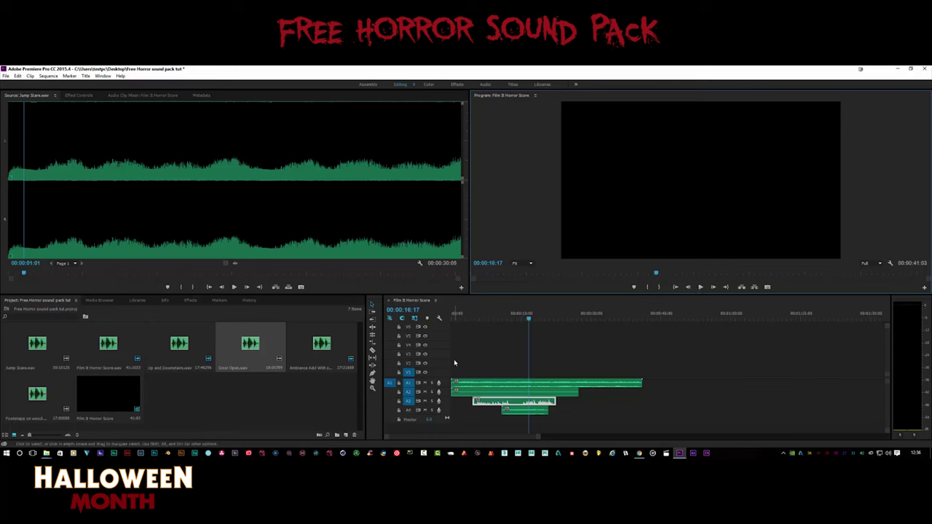
{"action": "left_click", "coordinate": [700, 286]}
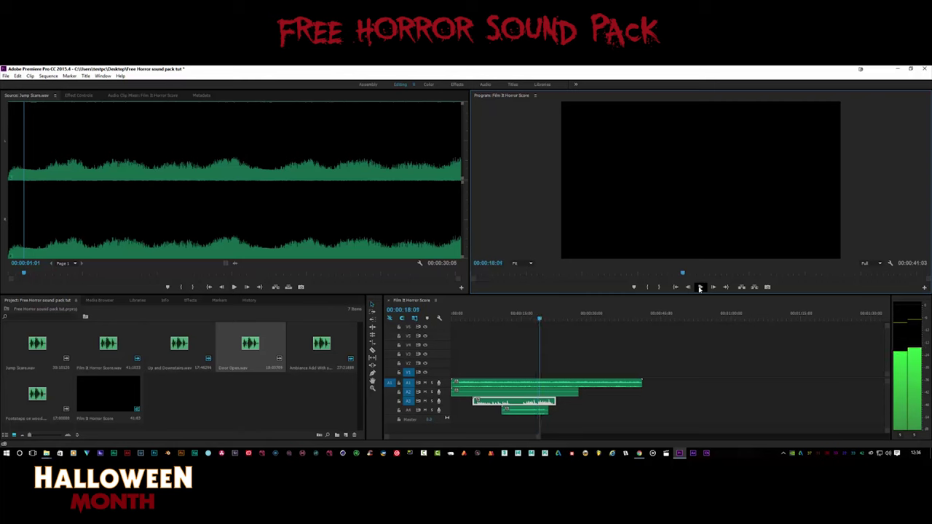
{"action": "left_click", "coordinate": [700, 288]}
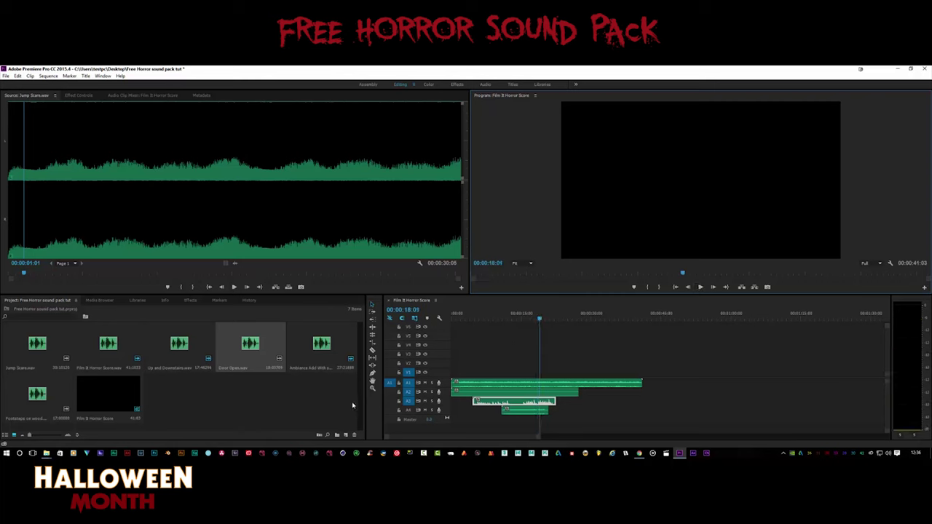